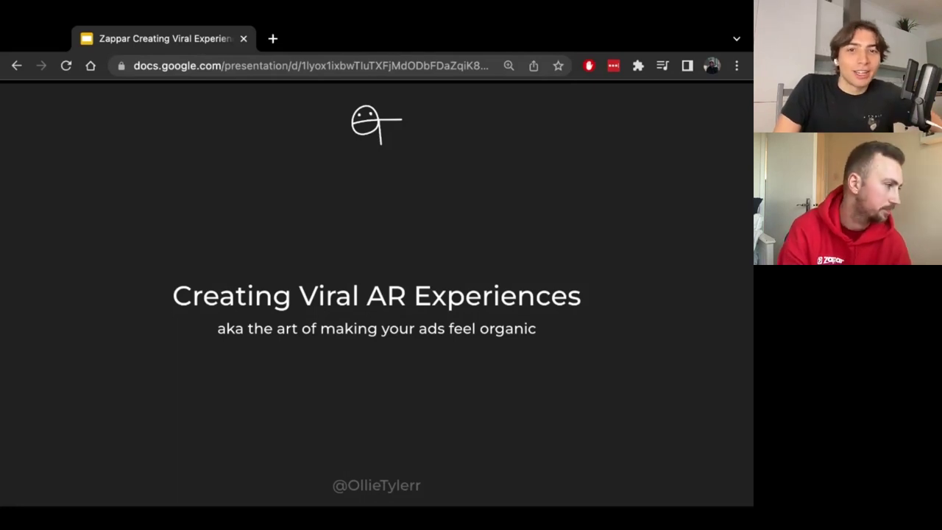
Advance from the title slide to the 'Professional Creative From London' slide
key(Right)
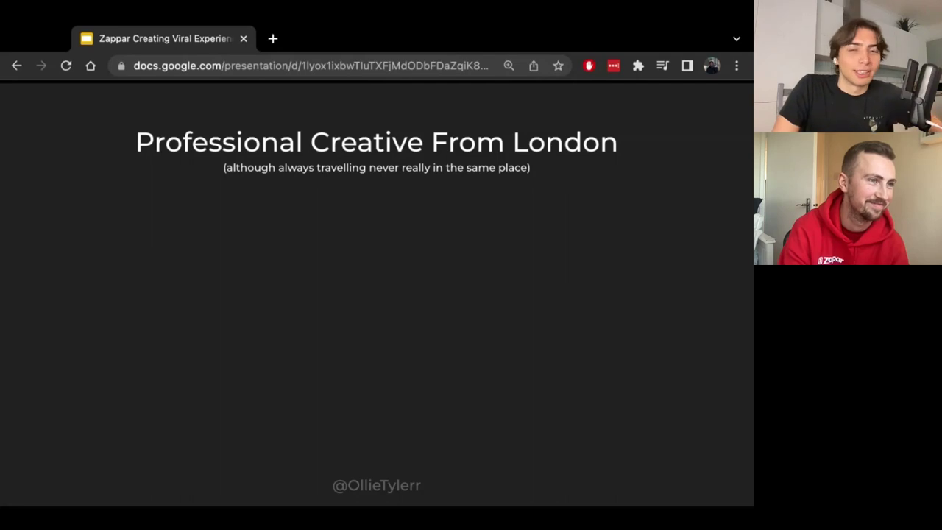
Reveal the phone clips and each credential line, from 15+ Billion Filter Views to founder, then advance
key(Right)
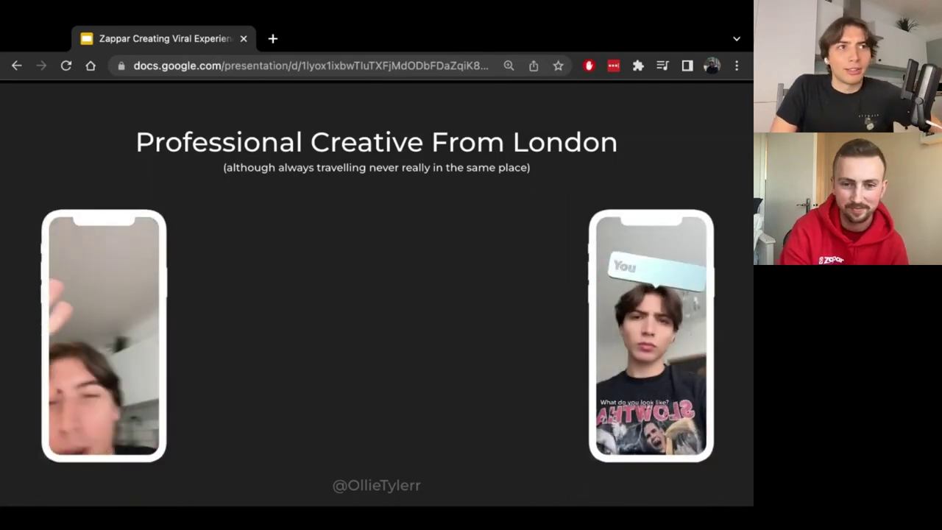
key(Right)
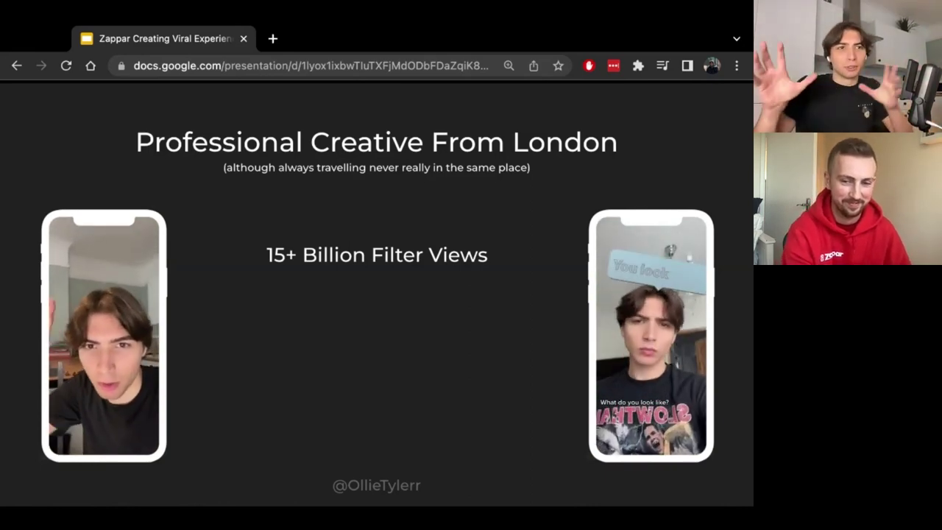
key(Right)
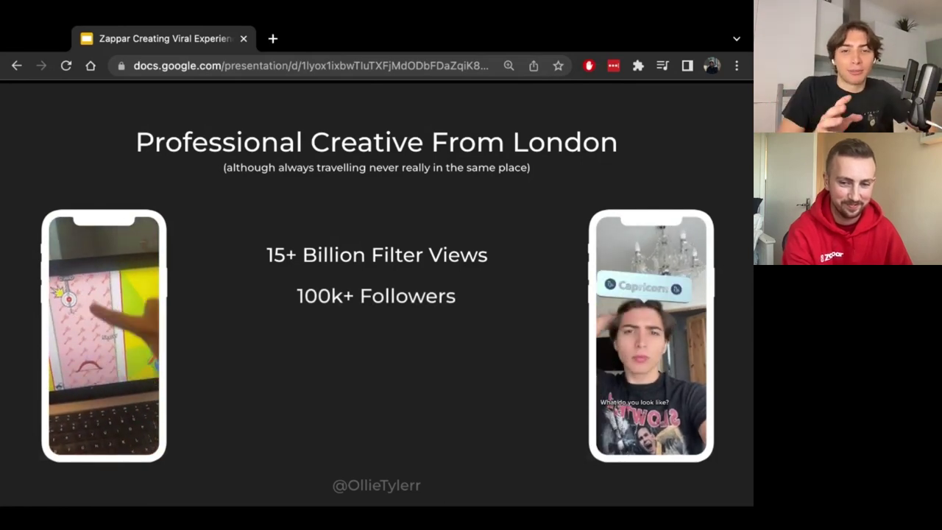
key(Right)
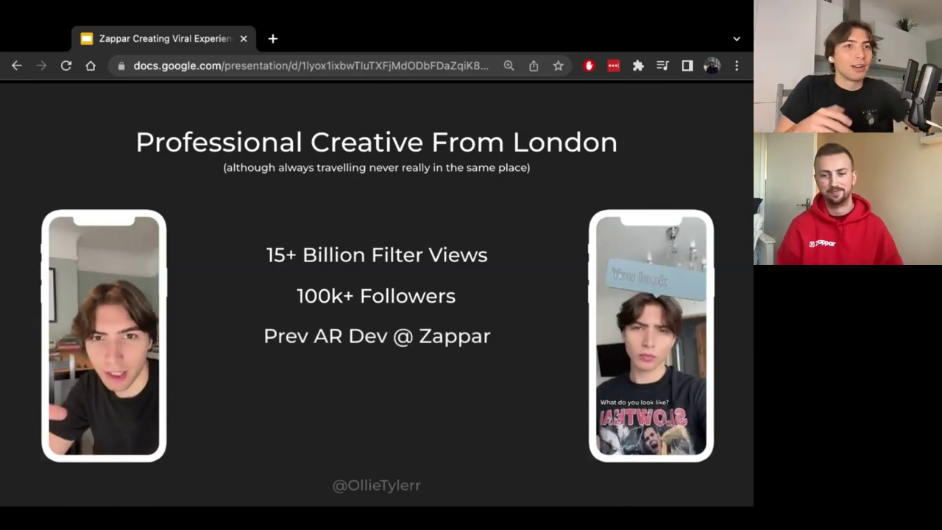
key(Right)
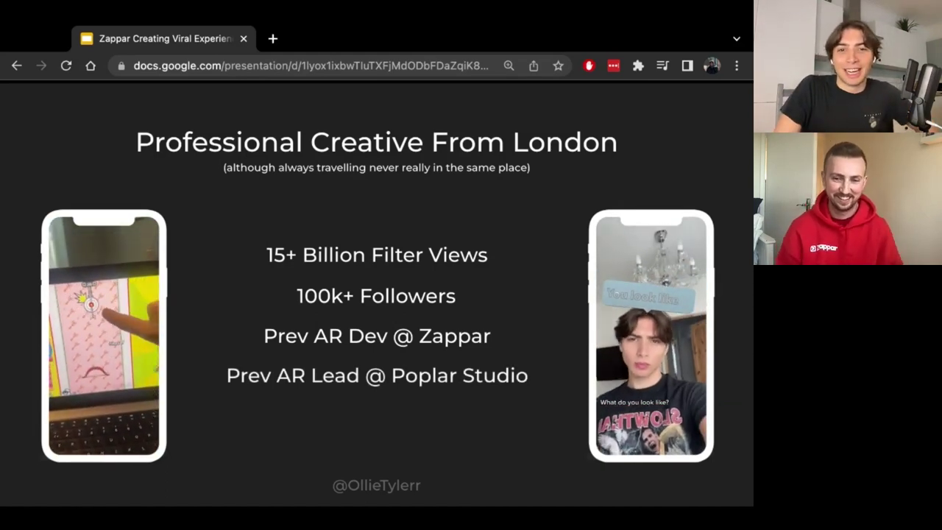
key(Right)
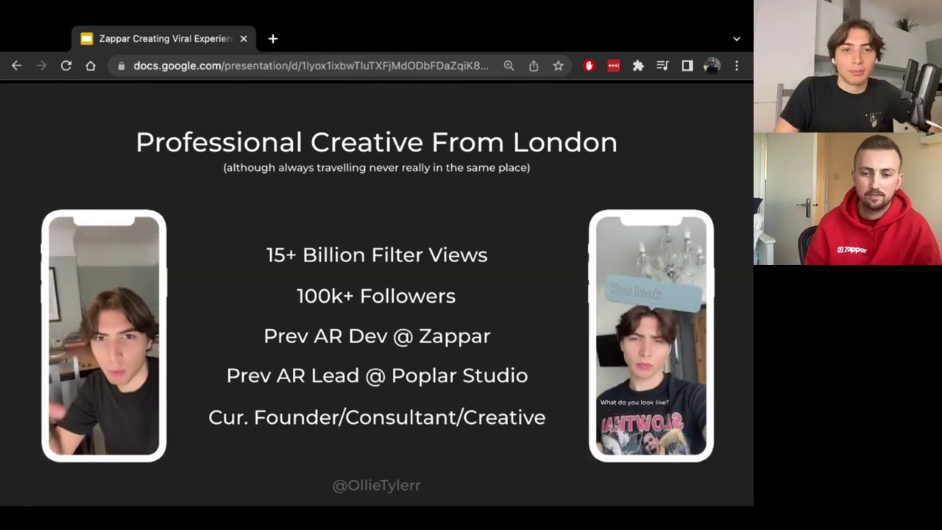
key(Right)
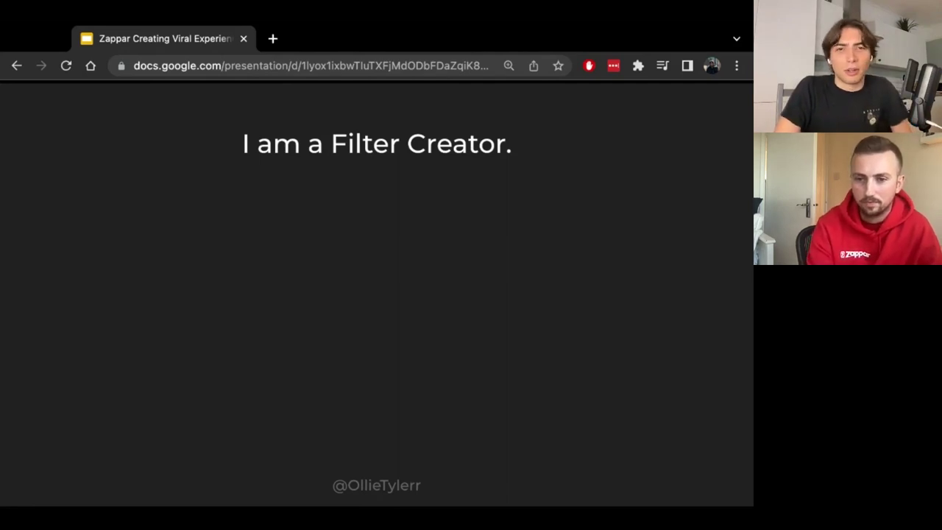
Animate the four filter phone mockups, including the cartoon car one, onto the Filter Creator slide
key(Right)
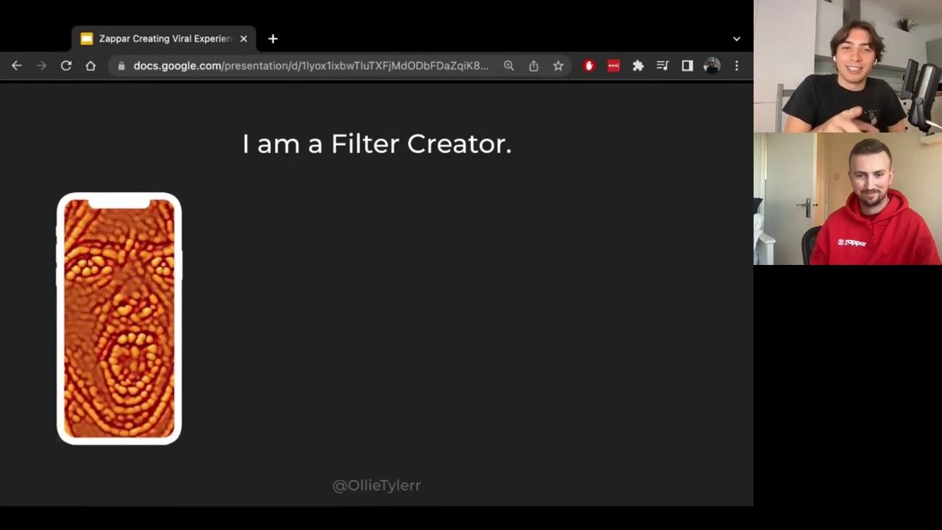
key(Right)
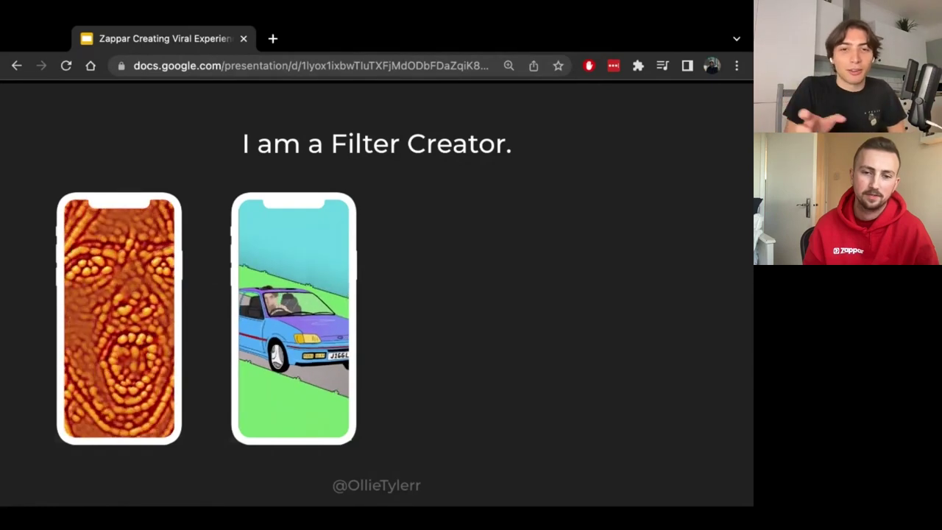
key(Right)
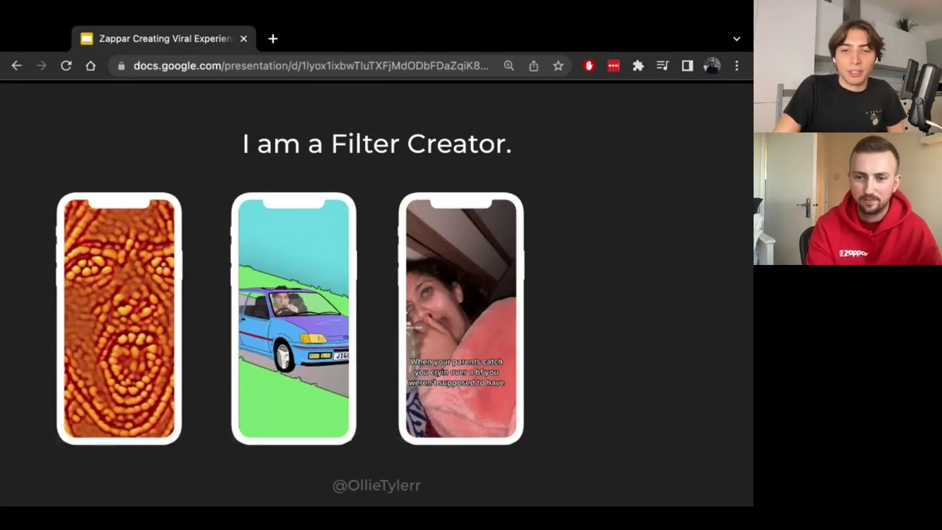
key(Right)
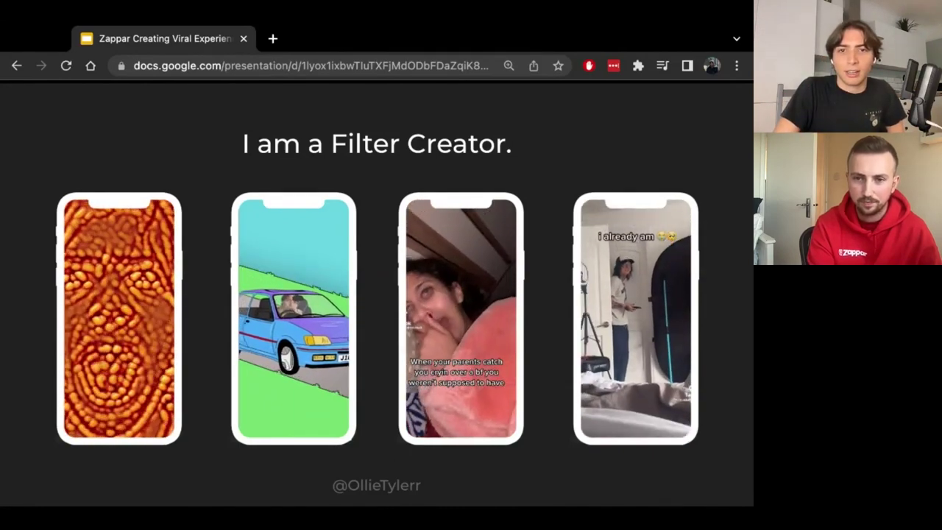
Show the agenda slide's phone videos, the demo teardown point and General QnA, then go to Key Factors
key(Right)
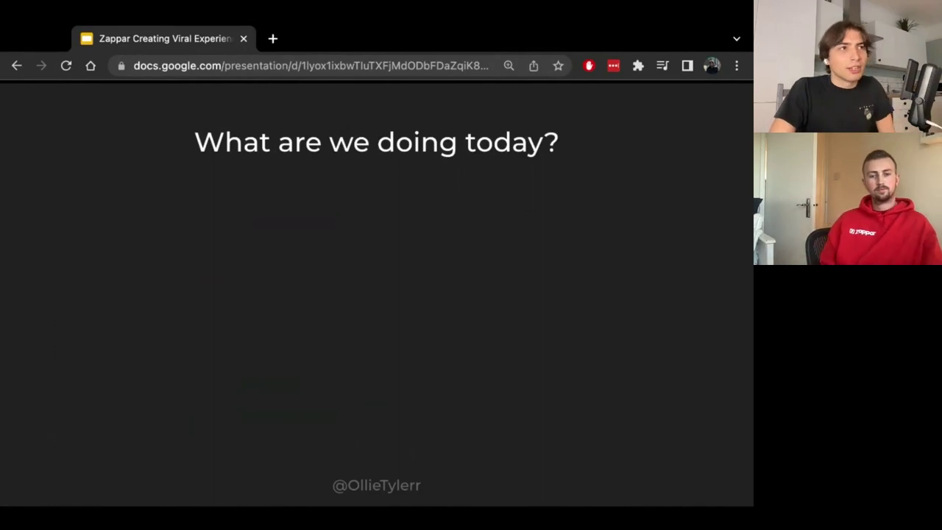
key(Right)
key(Right)
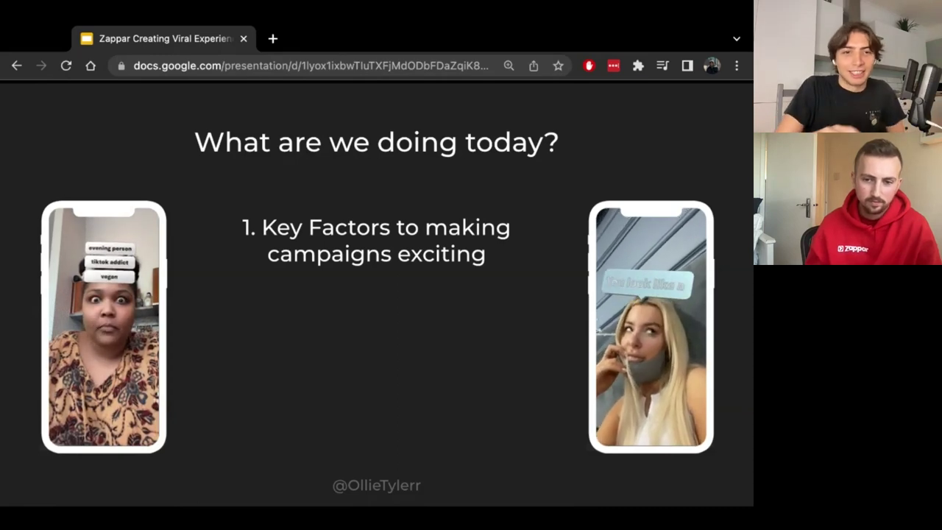
key(Right)
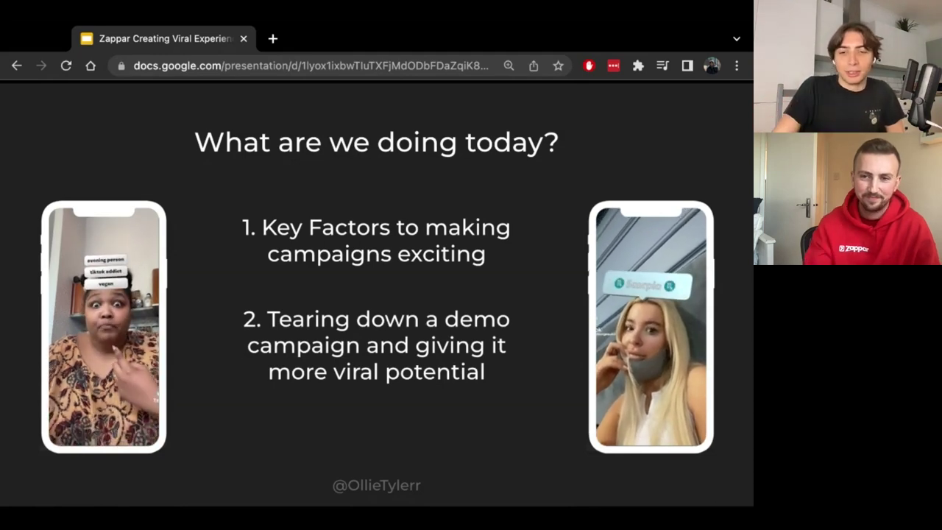
key(Right)
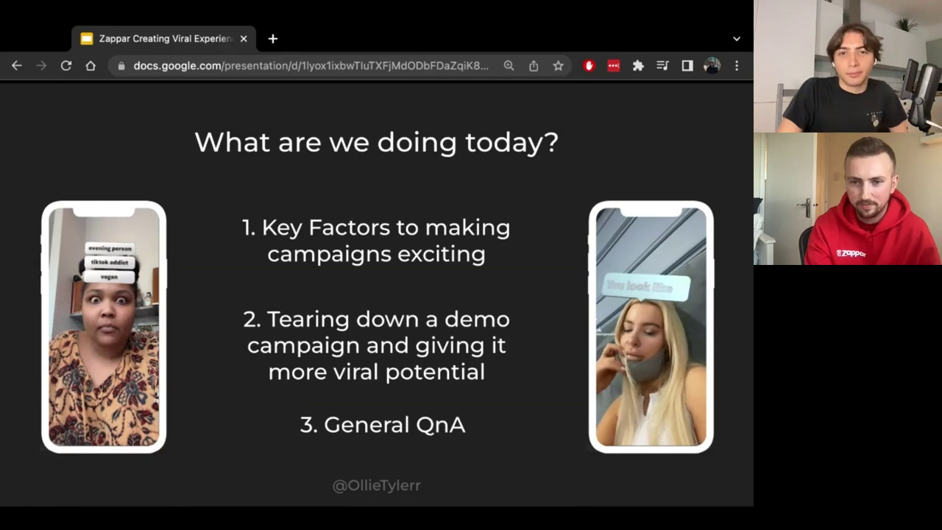
key(Right)
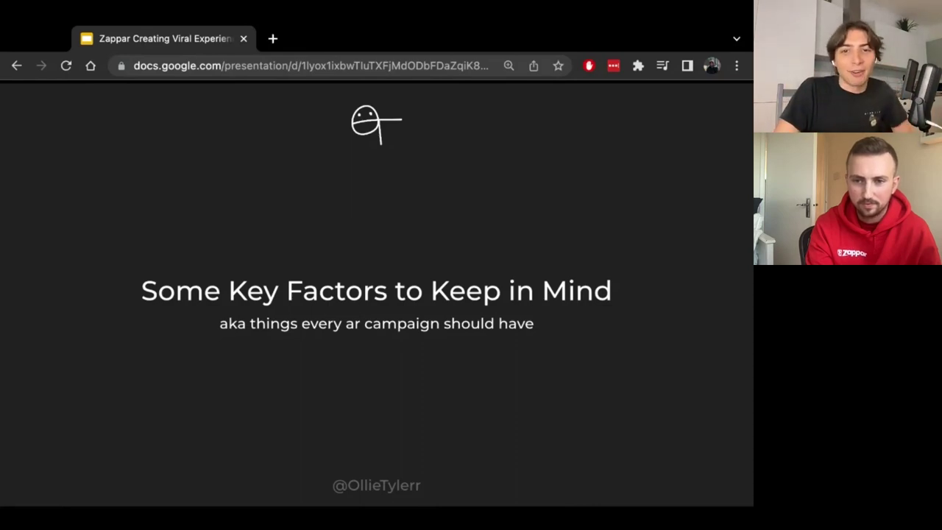
Go to 'Tell a Story', bring in its phones and text, then move to 'Make it Shareable'
key(Right)
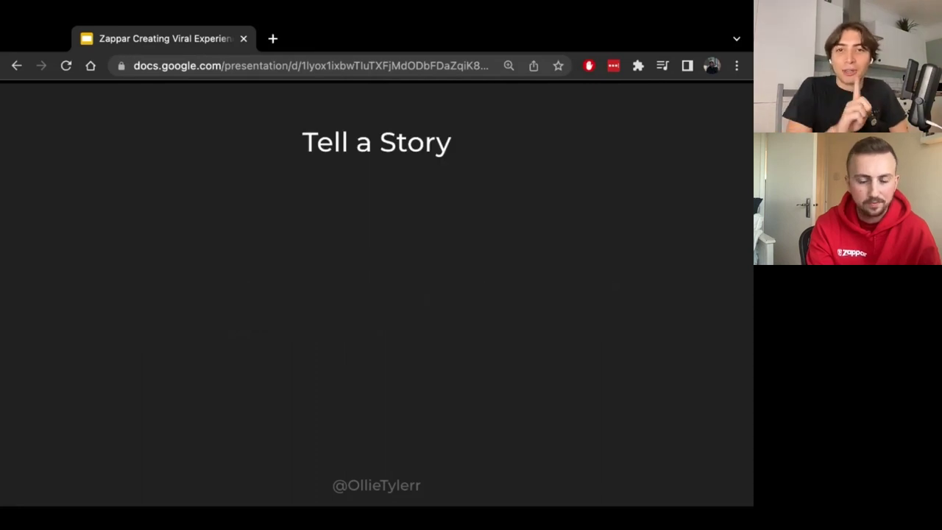
key(Right)
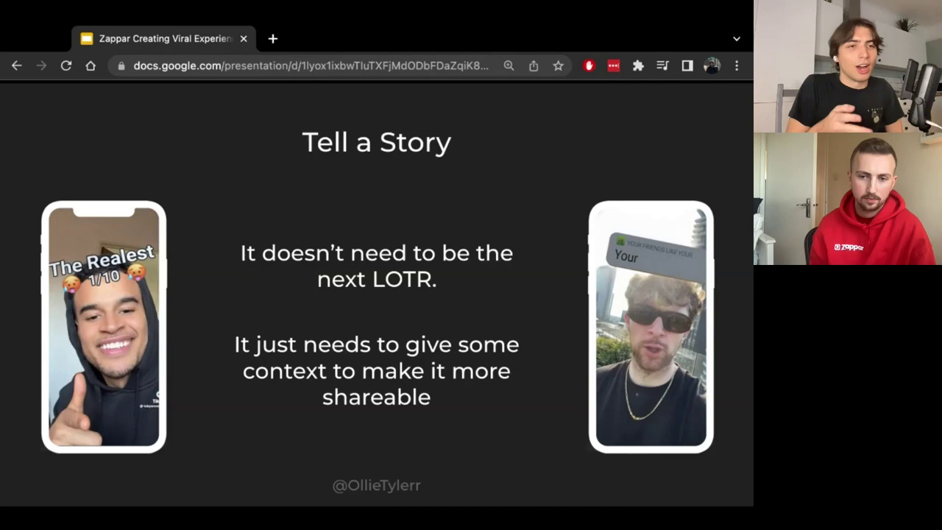
key(Right)
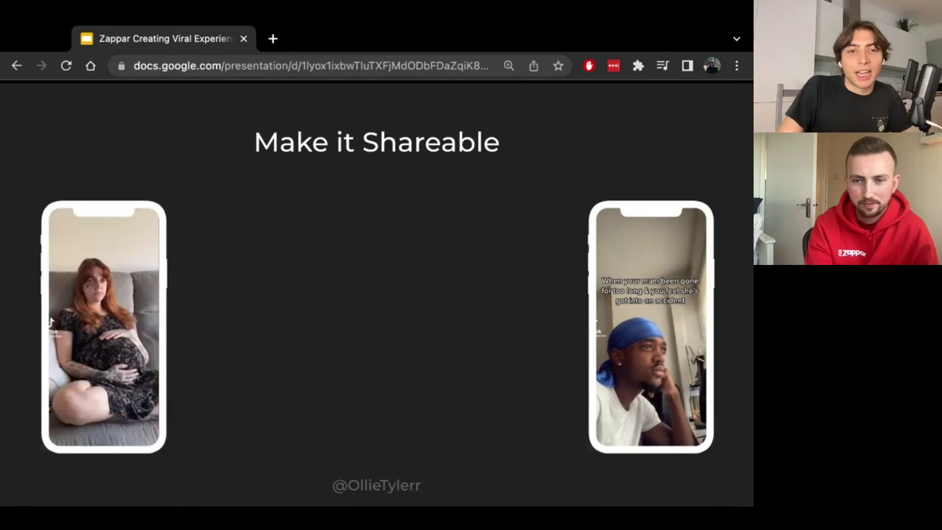
Reveal the shareability questions (funny, highscores, competition), then advance to 'Make it quick to access'
key(Right)
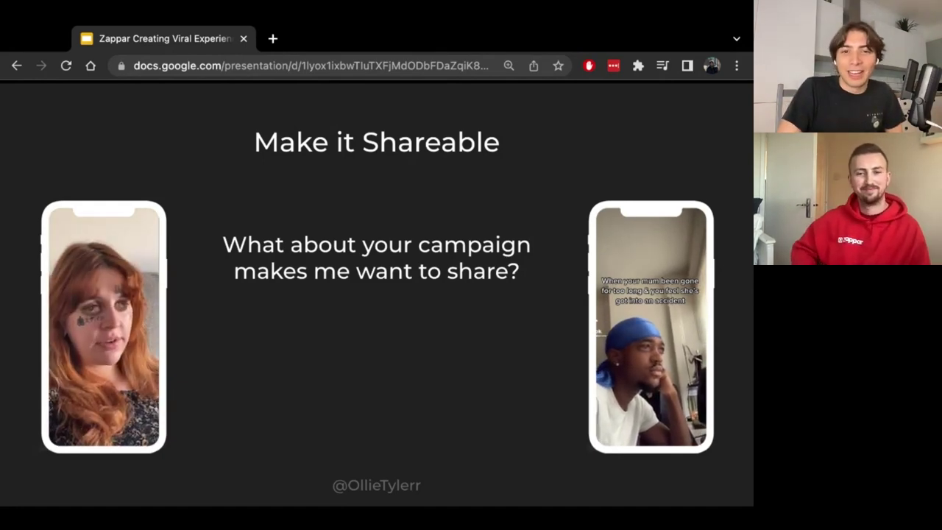
key(Right)
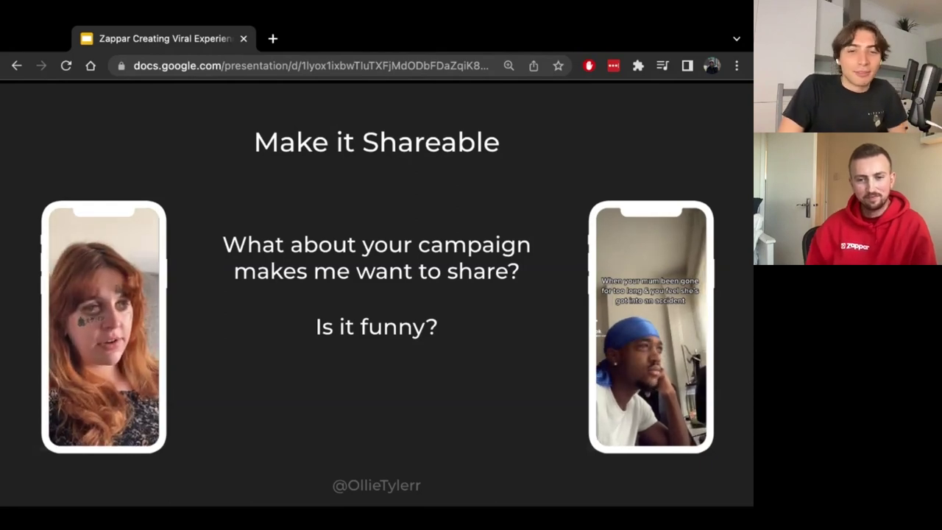
key(Right)
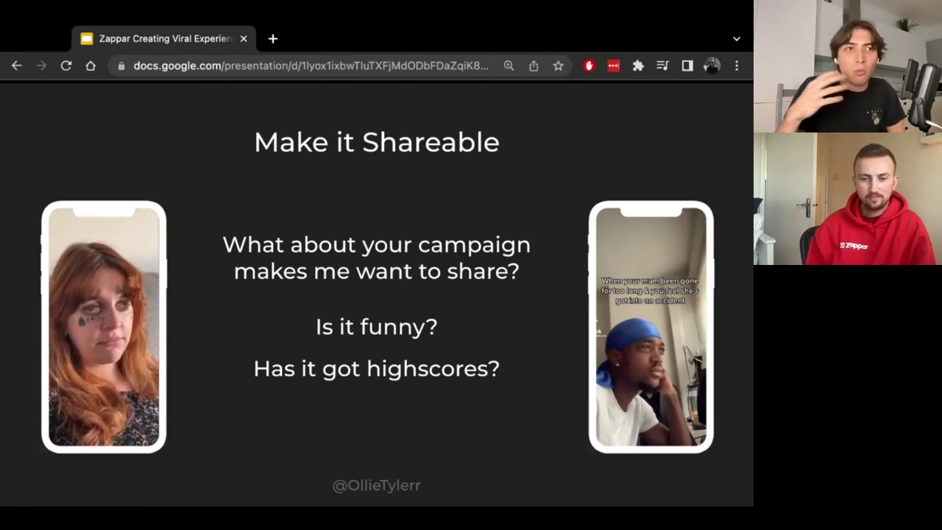
key(Right)
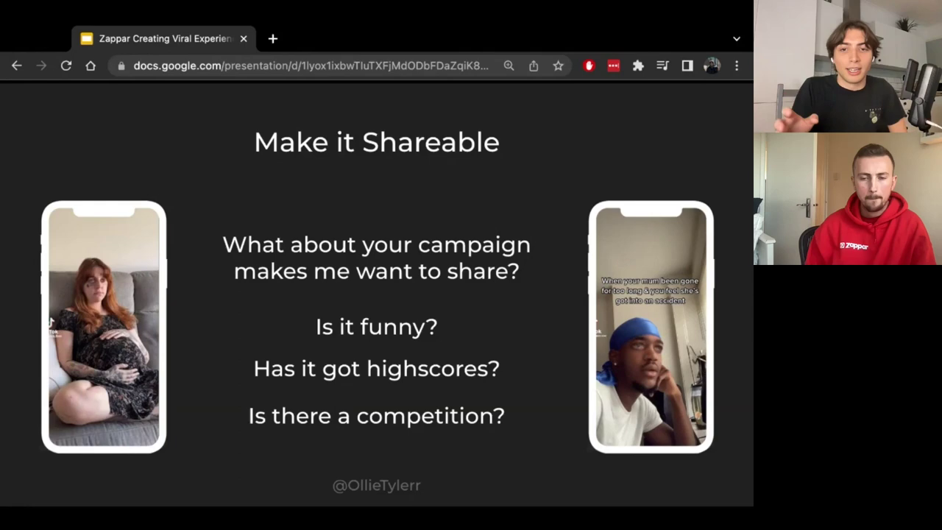
key(Right)
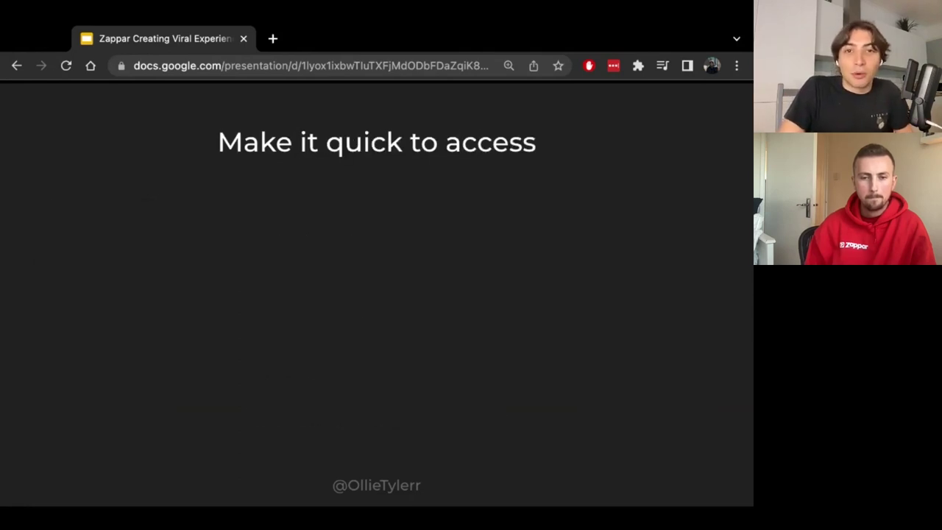
Bring in the phones and the points on forms and over-explaining products, then advance
key(Right)
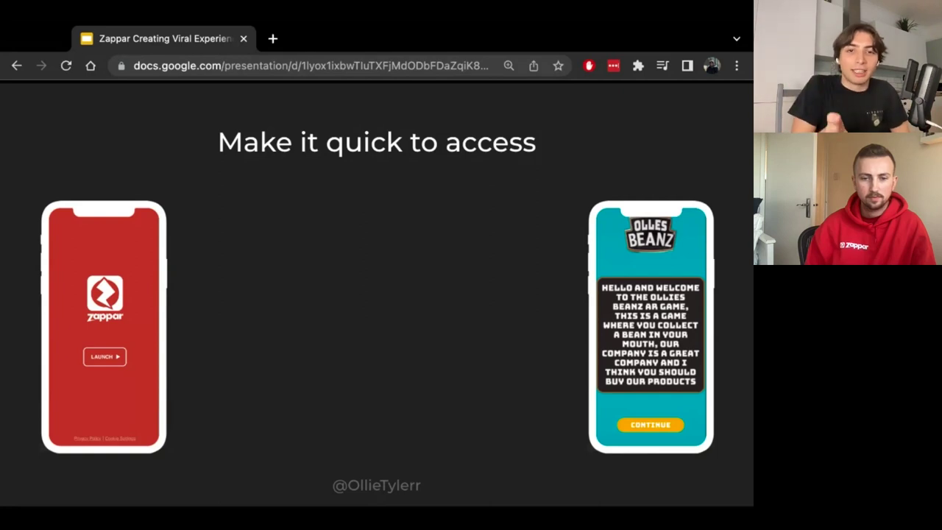
key(Right)
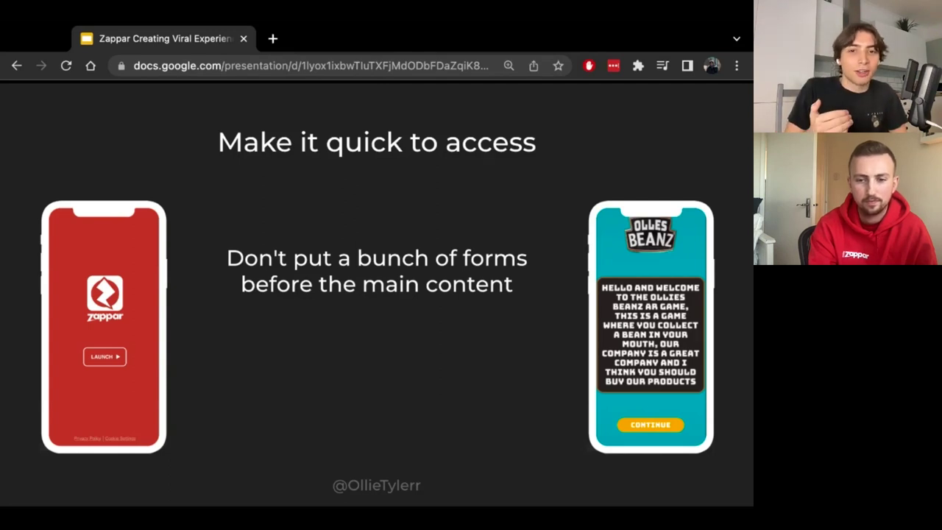
key(Right)
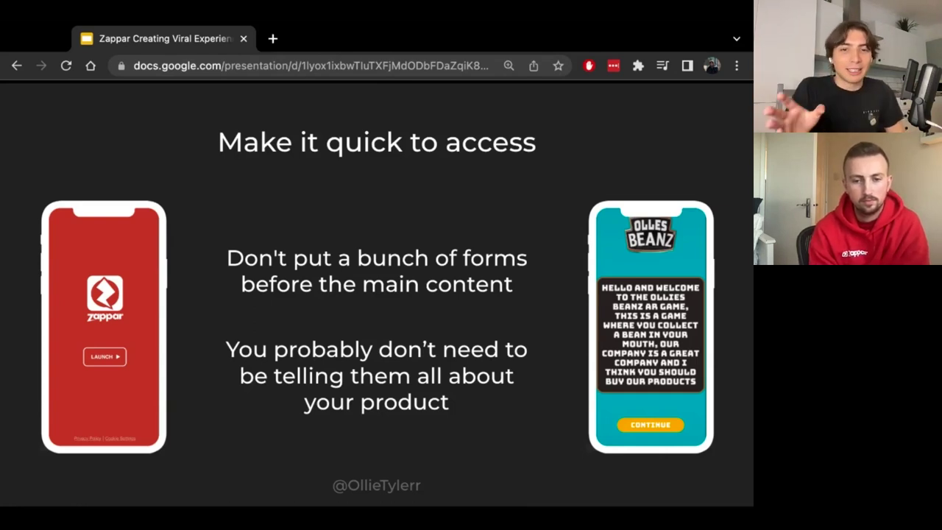
key(Right)
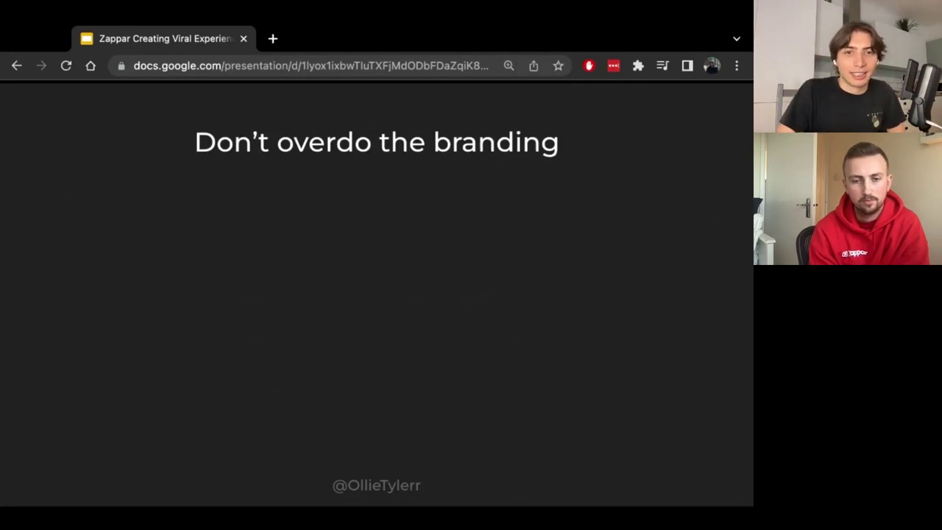
Reveal the phones and both branding points, including people clicking off, then go to 'Lets Fix up an Experience.'
key(Right)
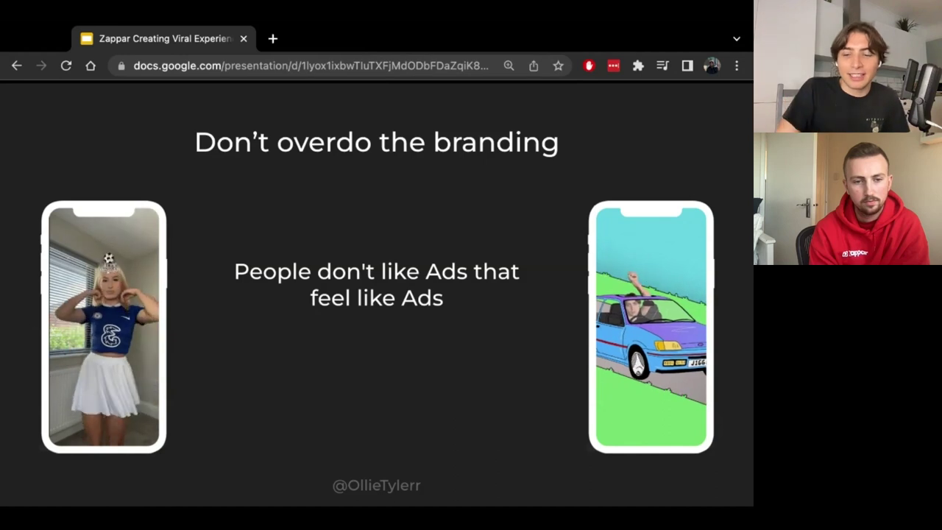
key(Right)
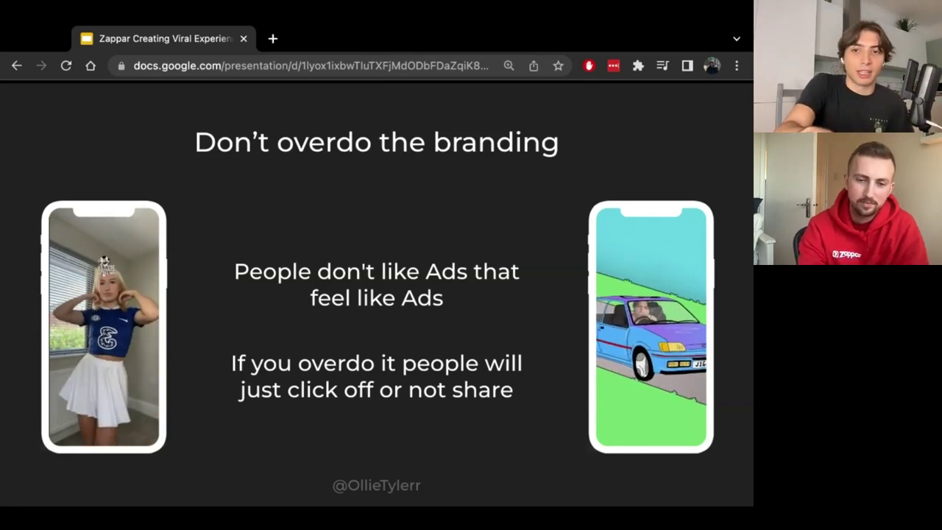
key(Right)
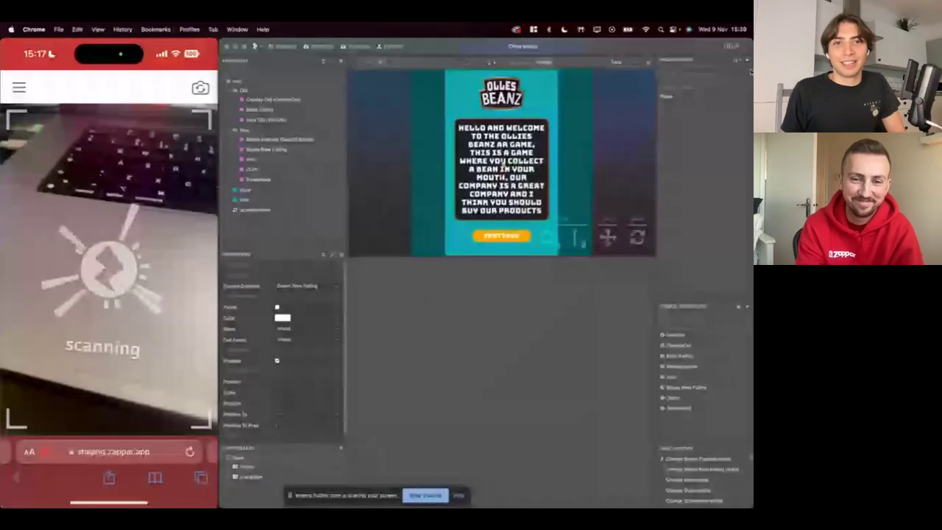
In ZapWorks Studio, clear the Beans New Falling selection, start a PREVIEW, and move the upload window aside
click(321, 49)
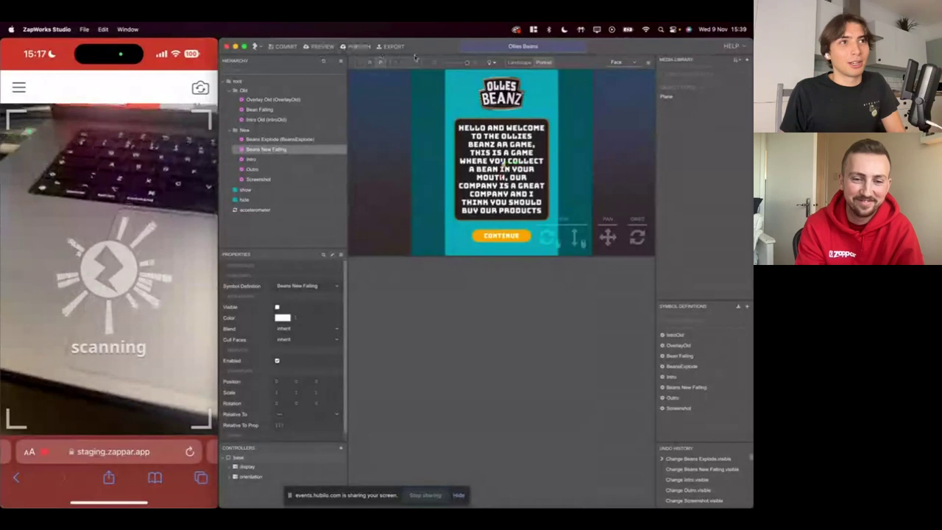
click(416, 57)
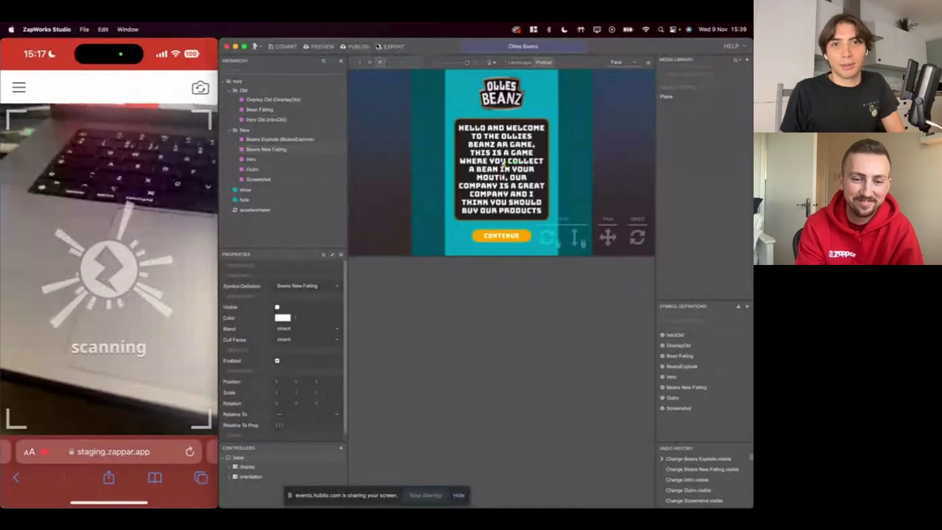
click(320, 46)
drag(372, 138, 458, 282)
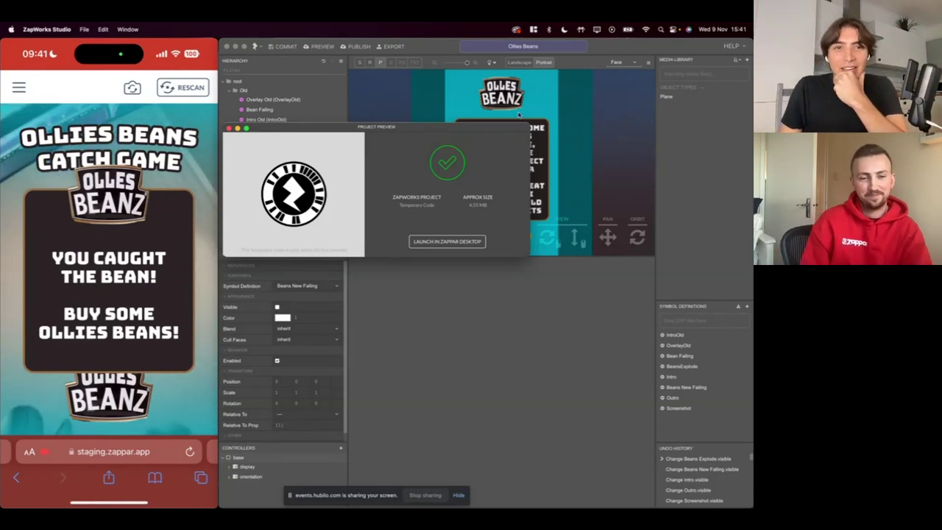
Close the preview, untick Visible on Intro Old, tick Visible on Intro, and preview again
click(229, 129)
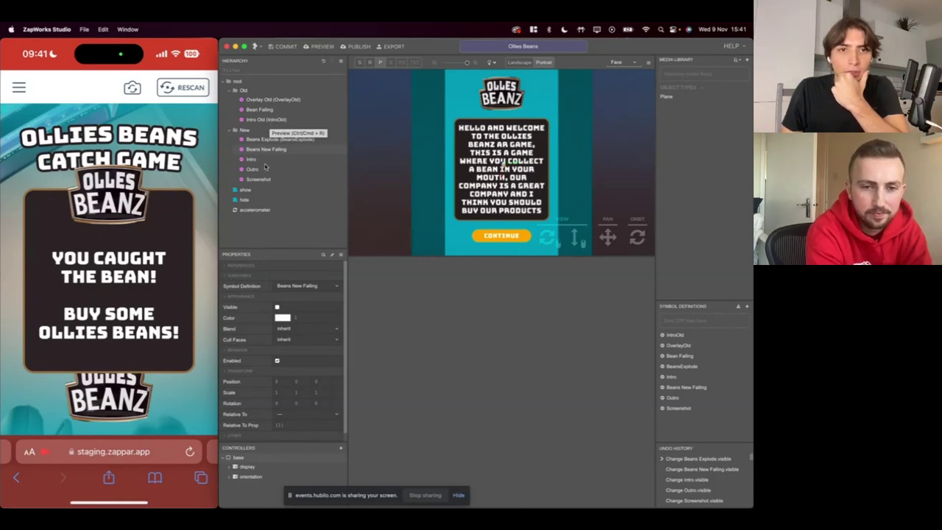
click(260, 120)
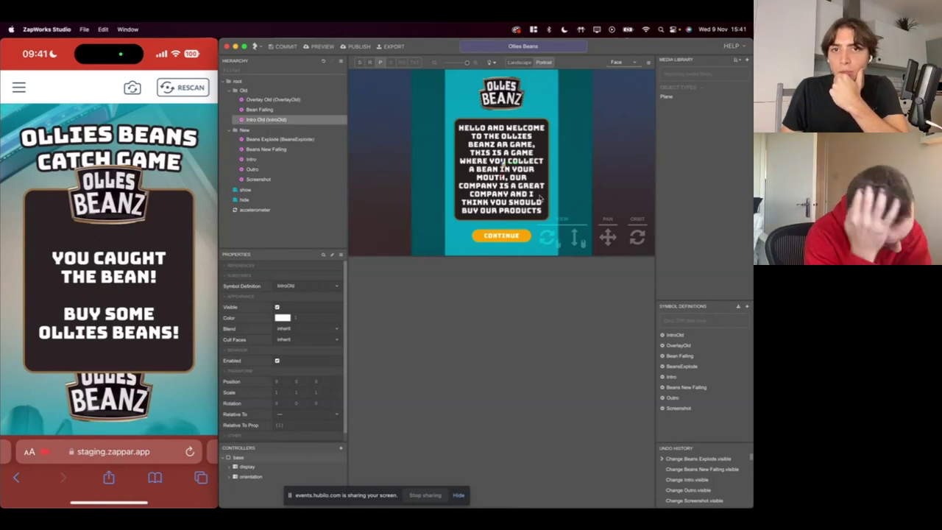
click(279, 308)
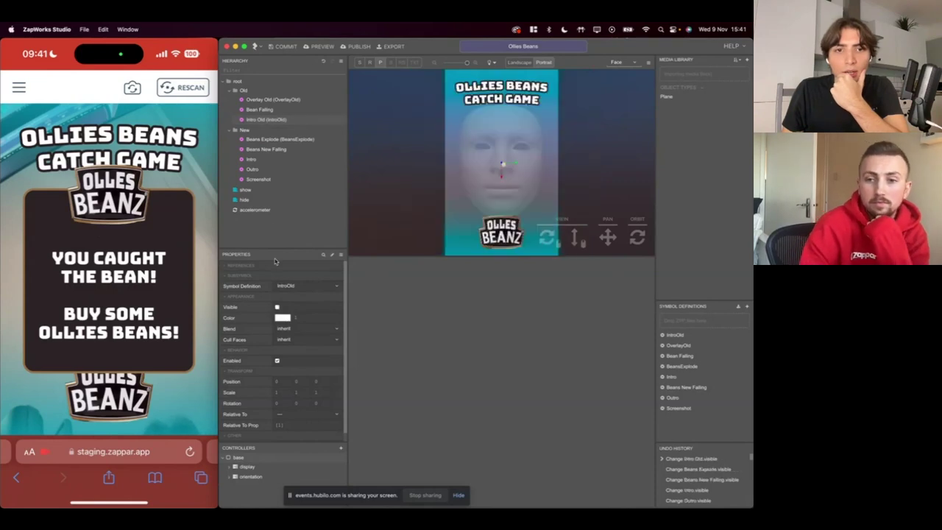
click(249, 160)
click(277, 307)
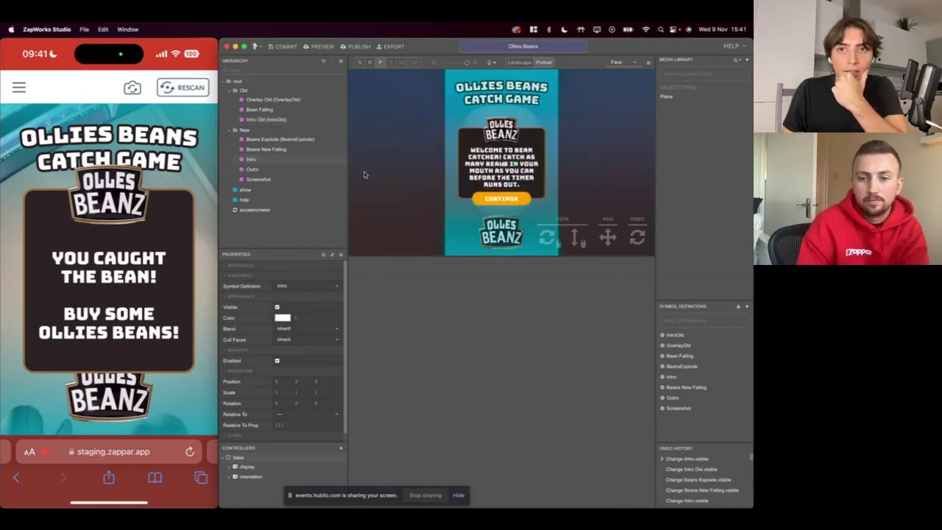
click(319, 48)
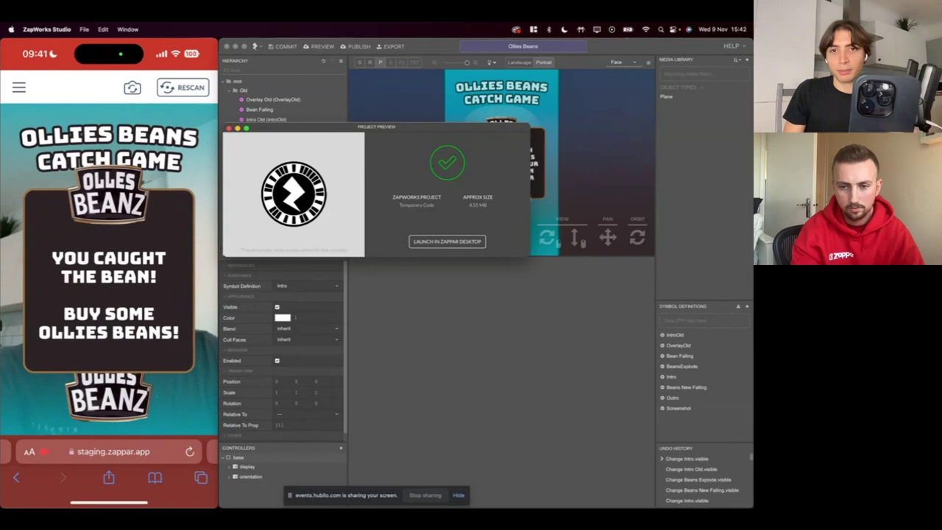
Dismiss the project preview to get back to the Ollies Beans scene in the editor
key(Escape)
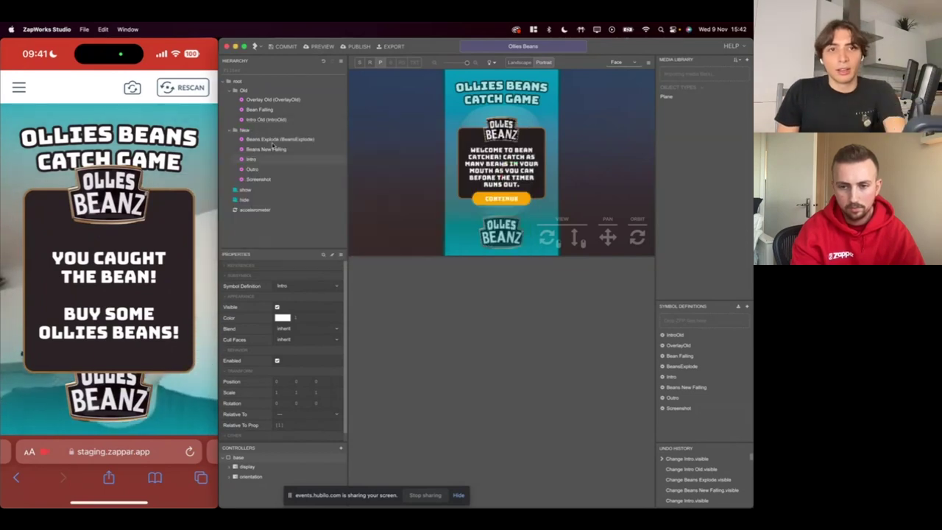
Compare Beans New Falling with Bean Falling, then make Beans Explode visible
click(270, 148)
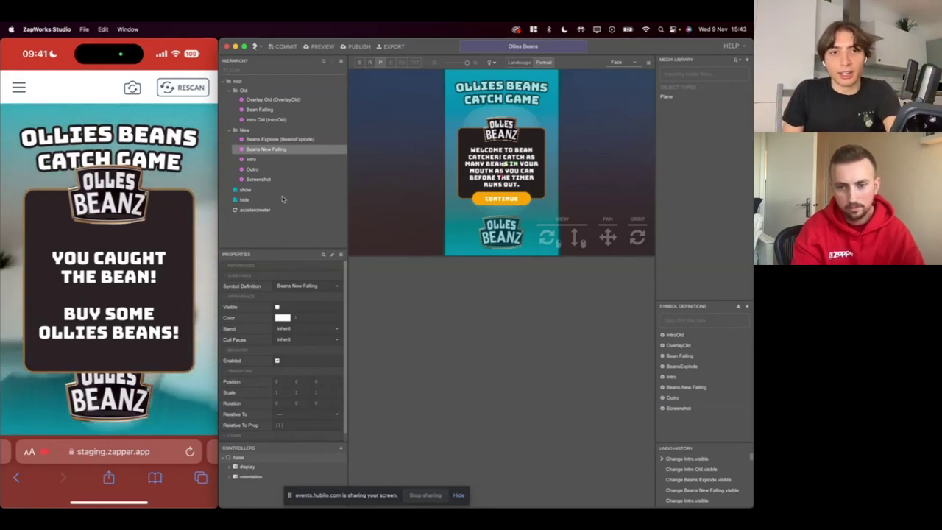
click(268, 110)
click(271, 149)
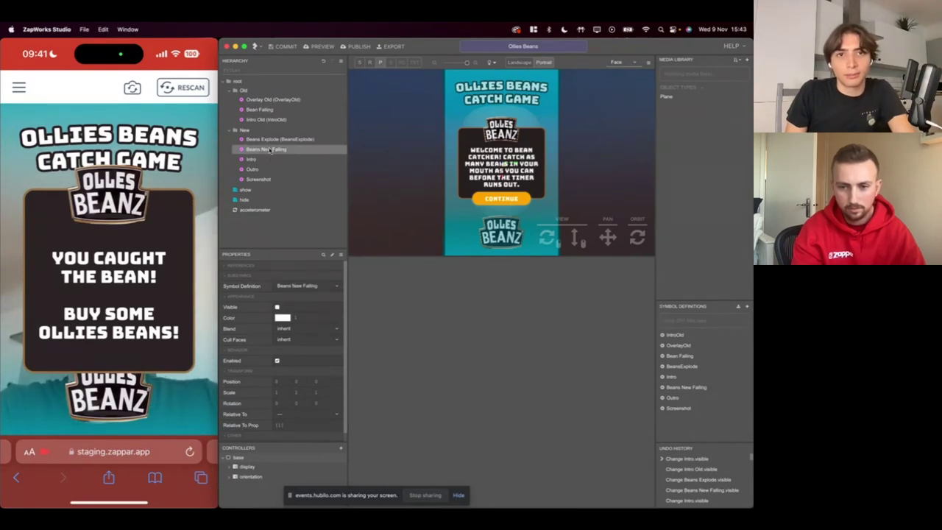
click(275, 139)
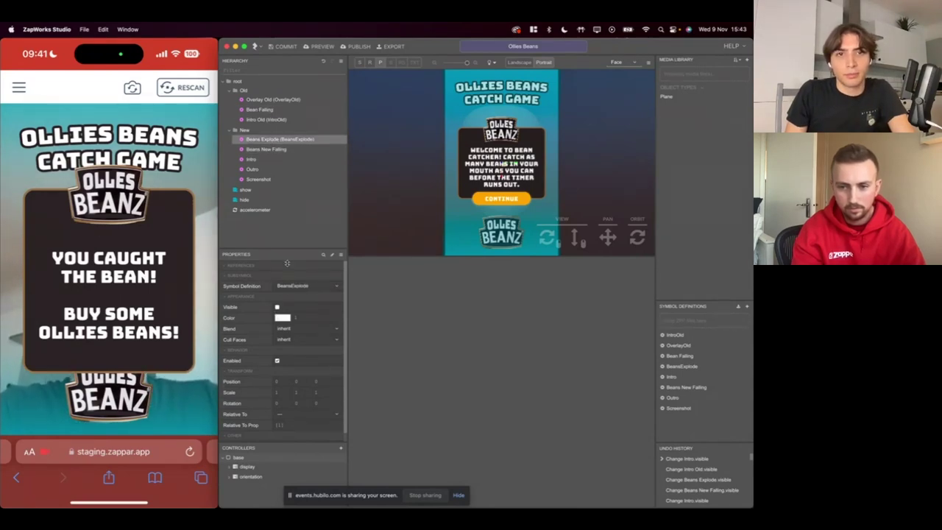
click(277, 307)
Untick Visible on Overlay Old to hide the old catch-game title
click(266, 120)
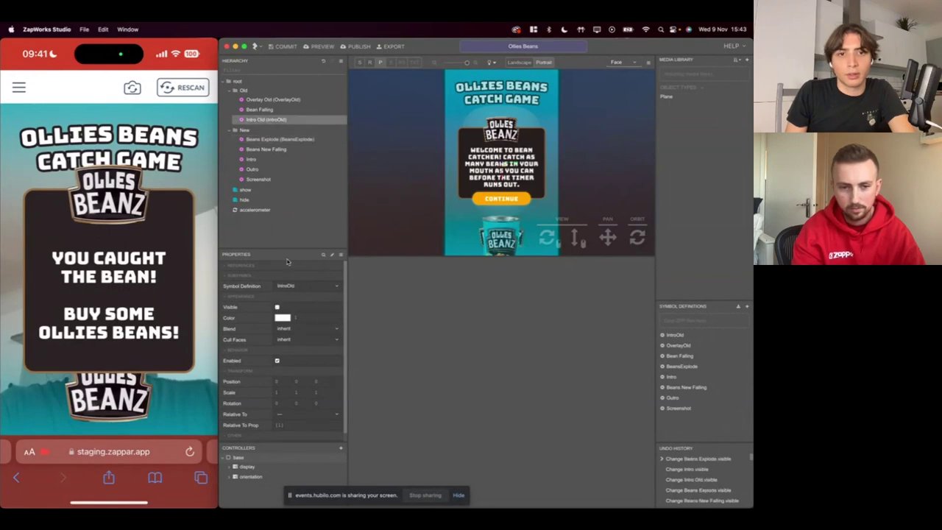
click(260, 100)
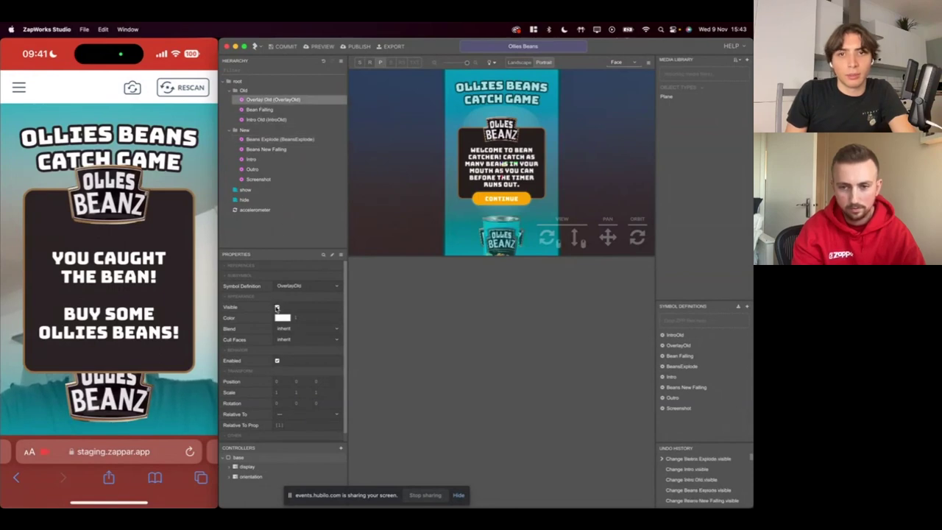
click(277, 307)
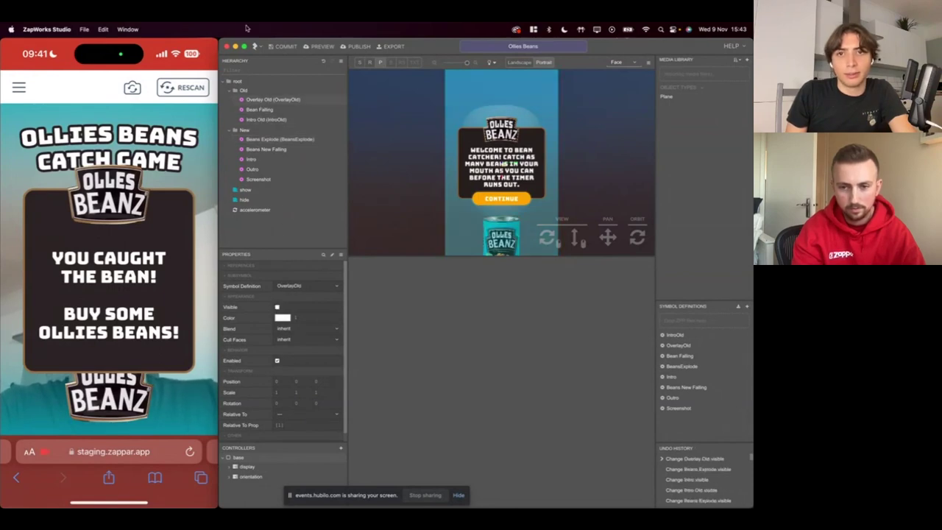
Upload a test preview of the edited project and bring the mirrored phone view forward
click(313, 49)
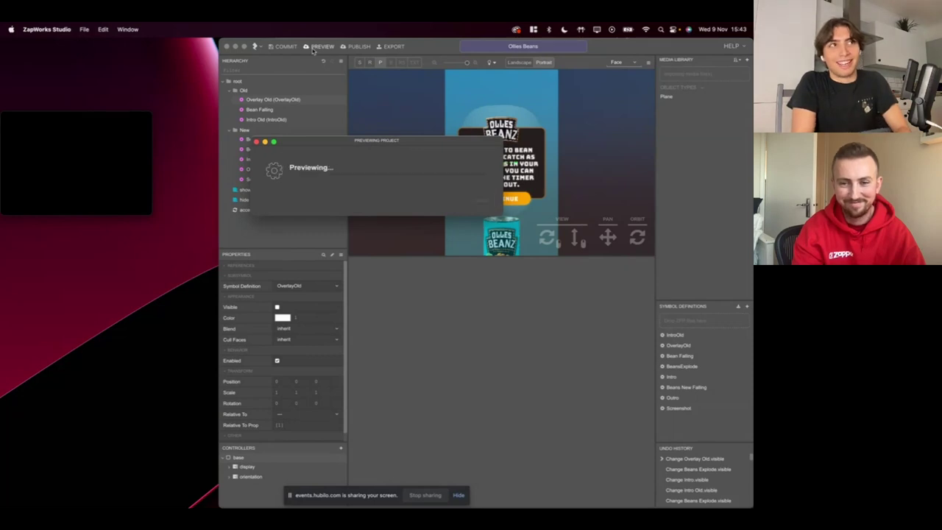
click(110, 154)
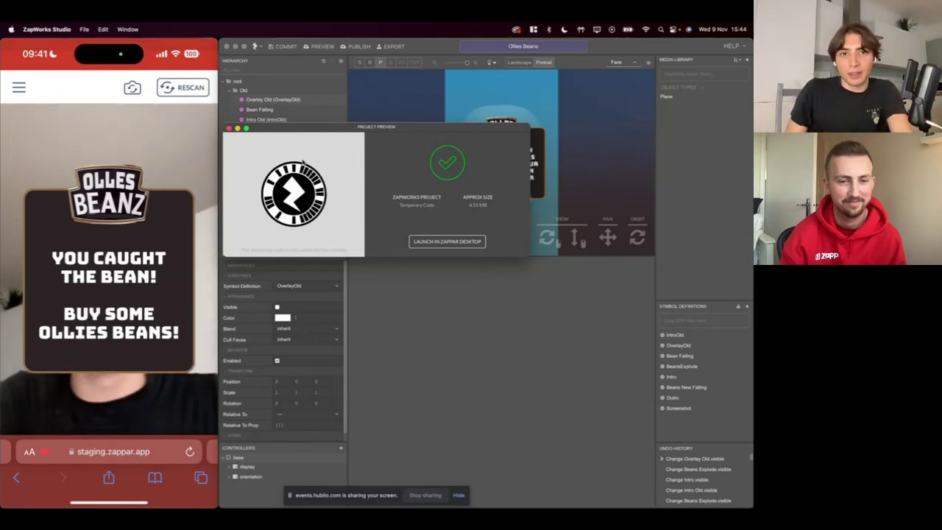
Close the preview, make the Beans New Falling countdown visible, and toggle Bean Falling
click(229, 128)
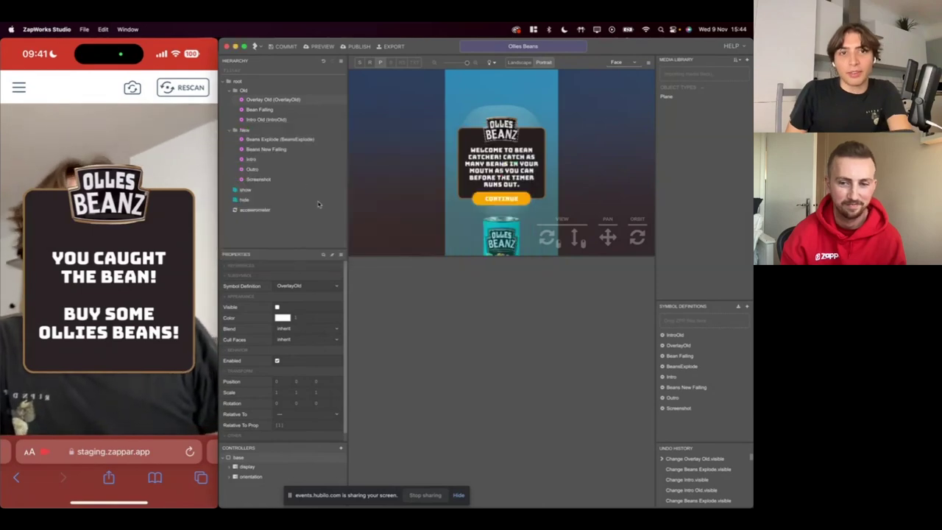
click(280, 150)
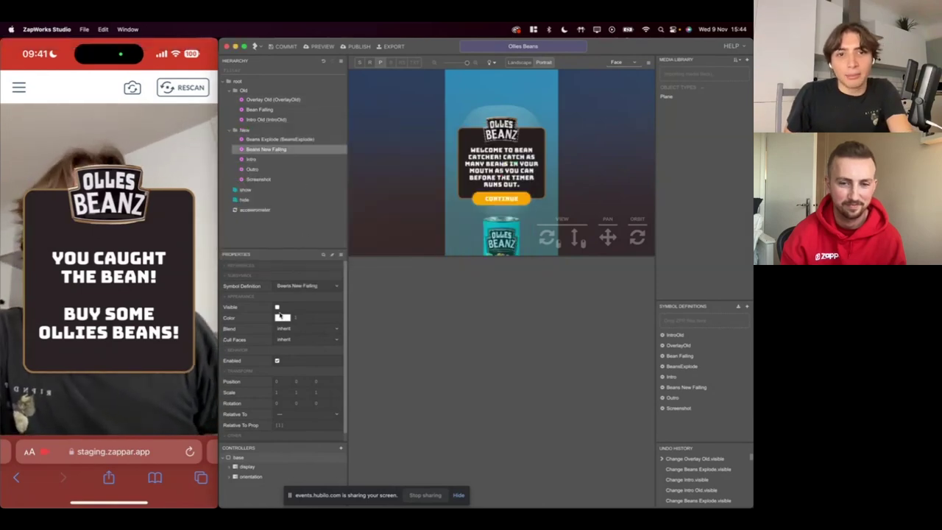
click(277, 307)
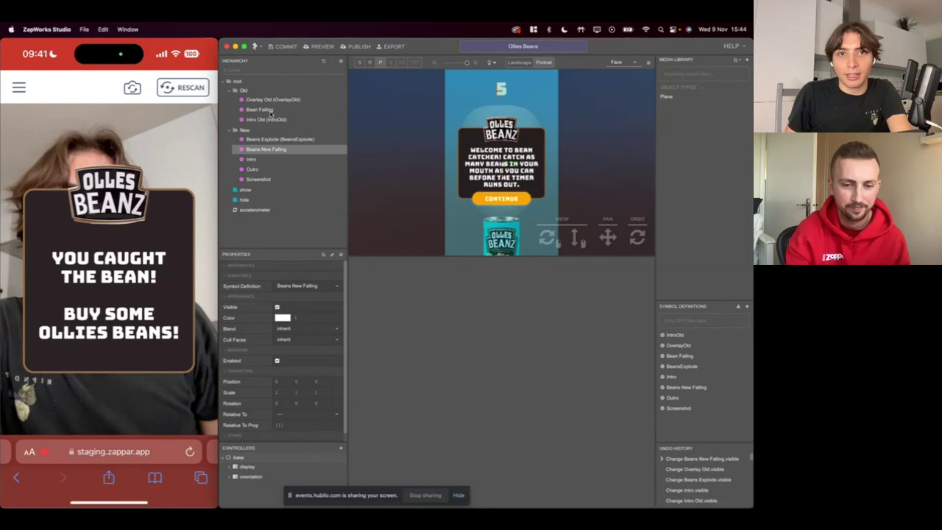
click(265, 110)
click(277, 307)
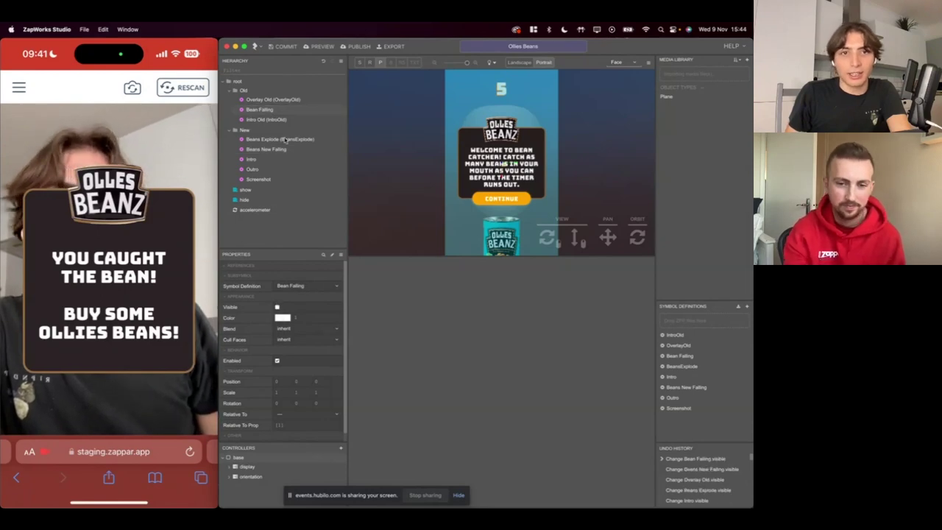
Leave the Outro hidden, select Screenshot, and launch another project preview
click(252, 170)
click(278, 307)
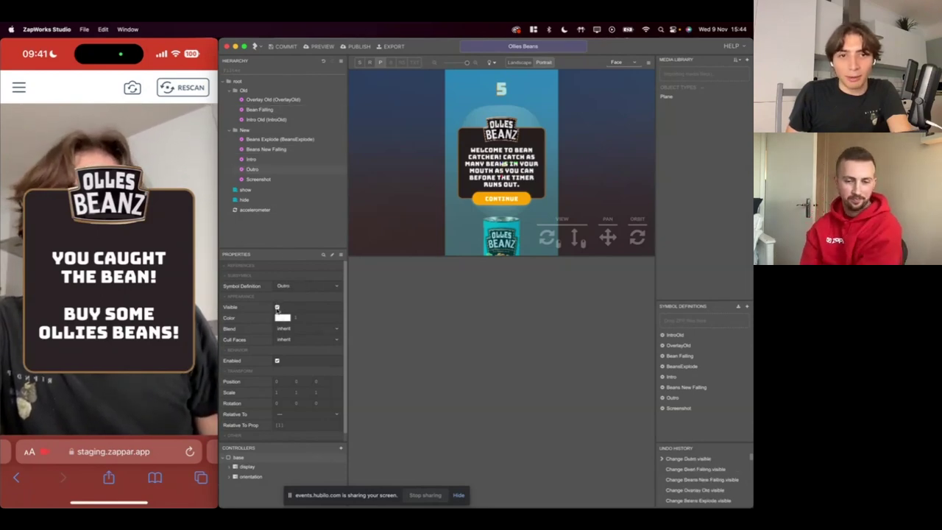
click(278, 307)
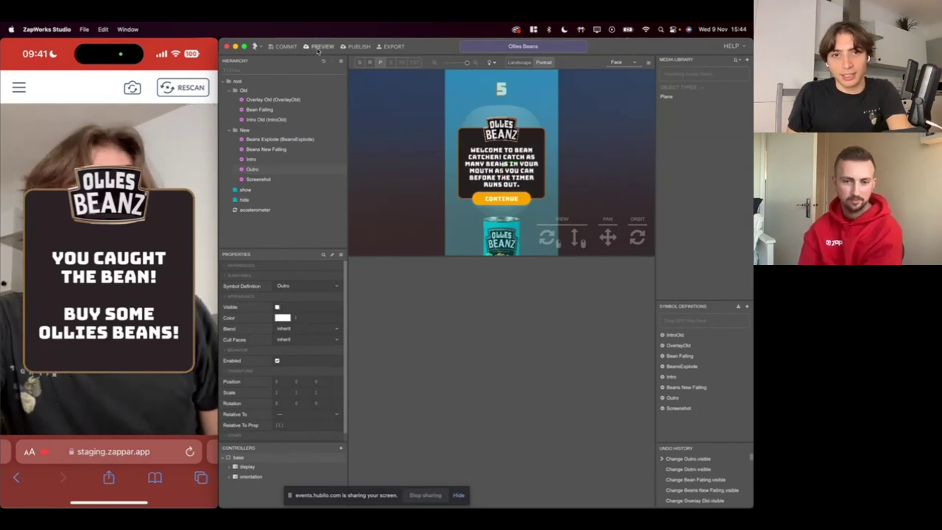
click(272, 180)
click(321, 47)
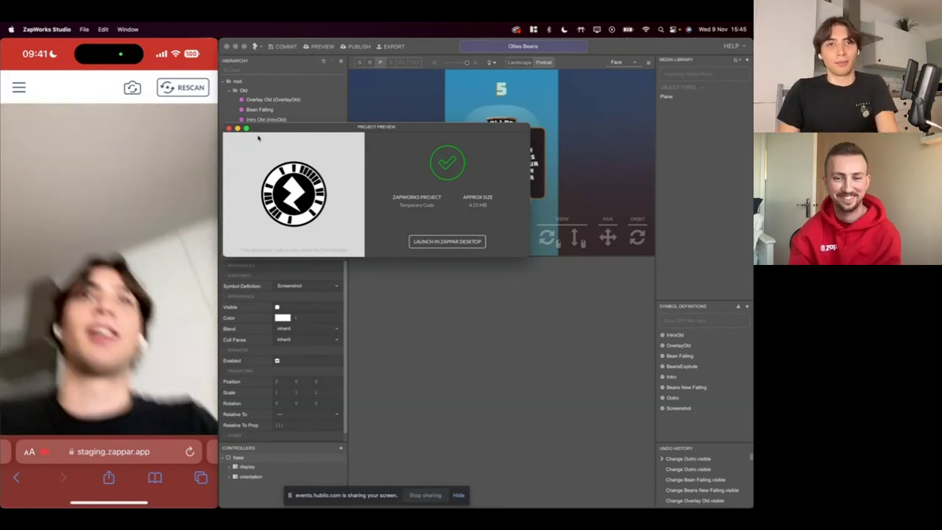
Close the old preview, tick Visible on Outro, and upload a new test build
click(229, 128)
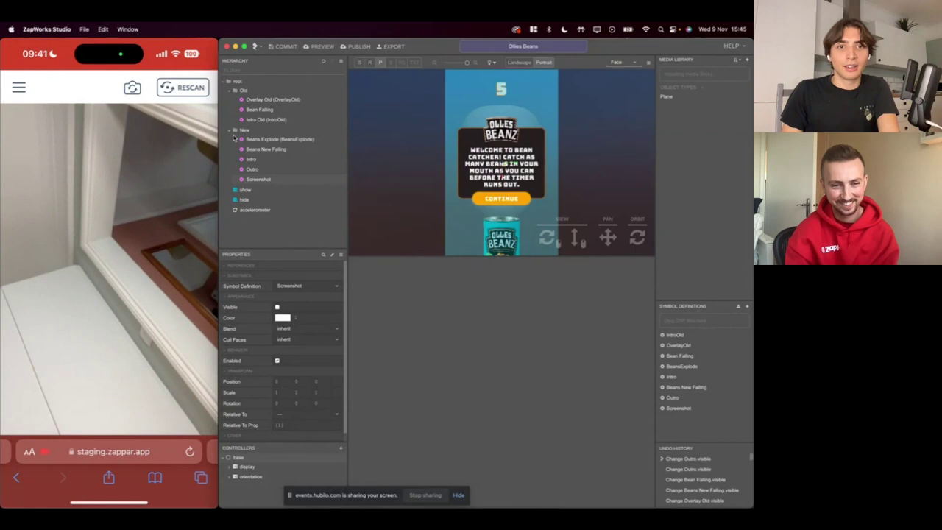
click(267, 168)
click(277, 307)
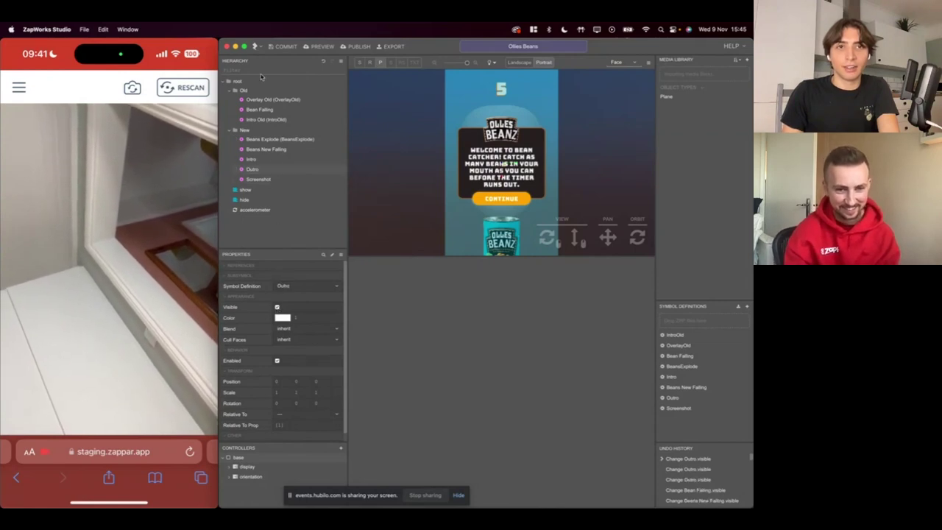
click(321, 47)
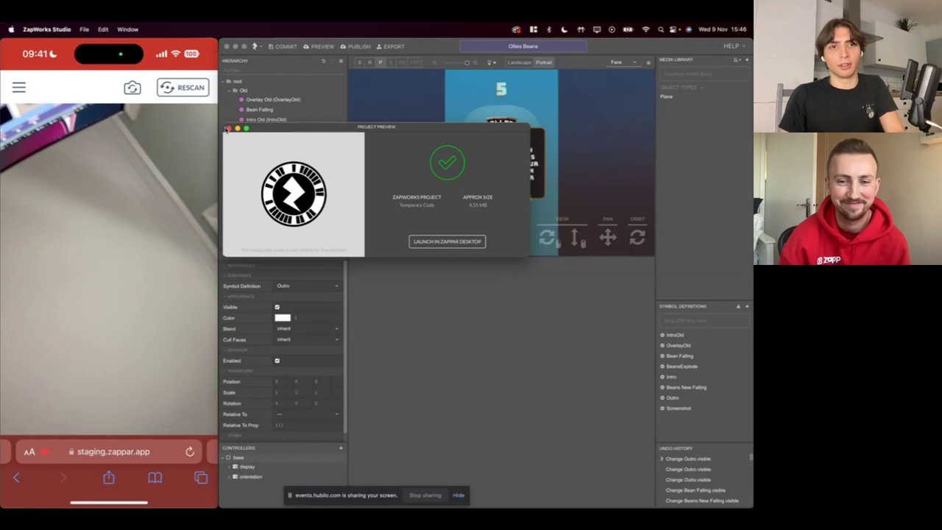
Close the old preview, tick Visible on Screenshot, and preview the project again
click(228, 128)
click(262, 180)
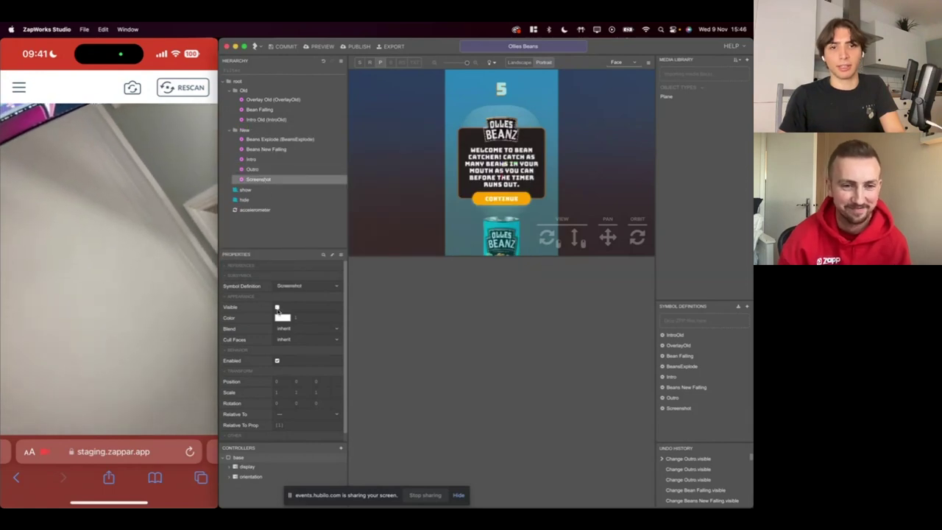
click(277, 308)
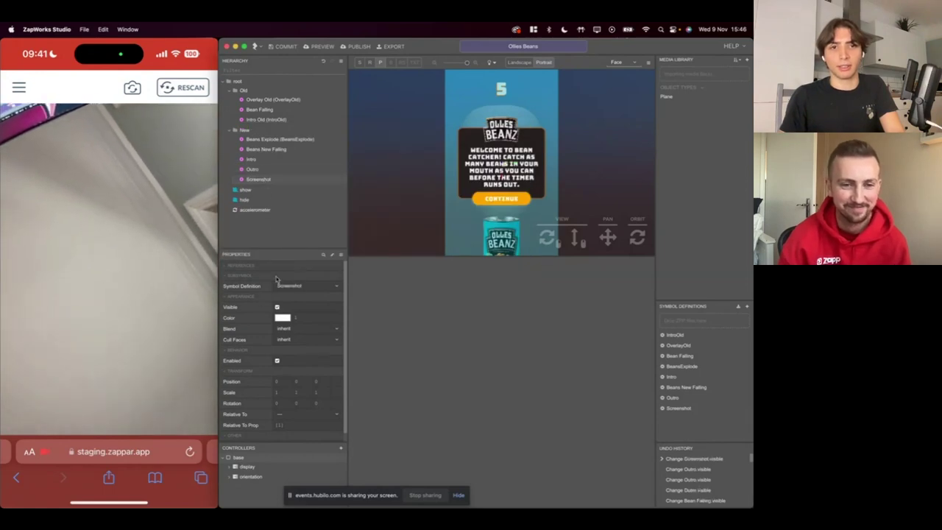
click(311, 47)
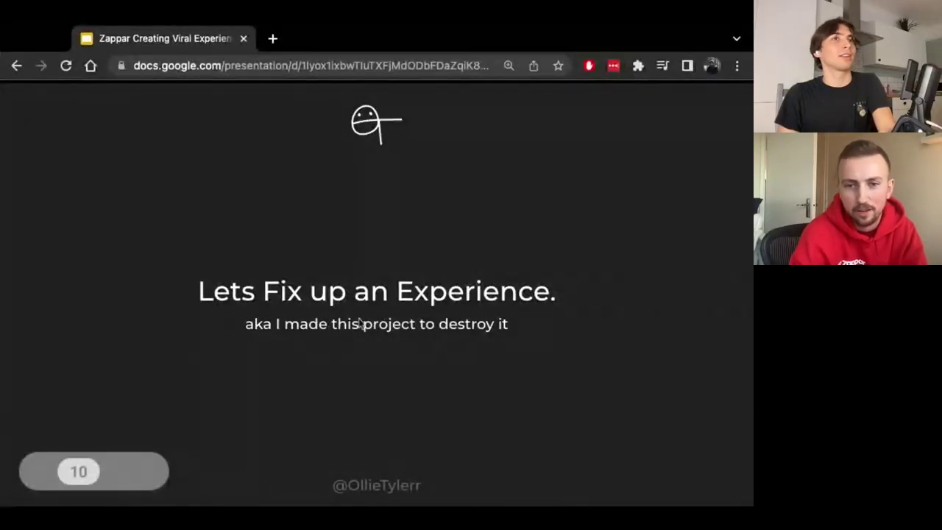
Advance the presentation to slide 11 with the large Olles Beanz can
click(302, 355)
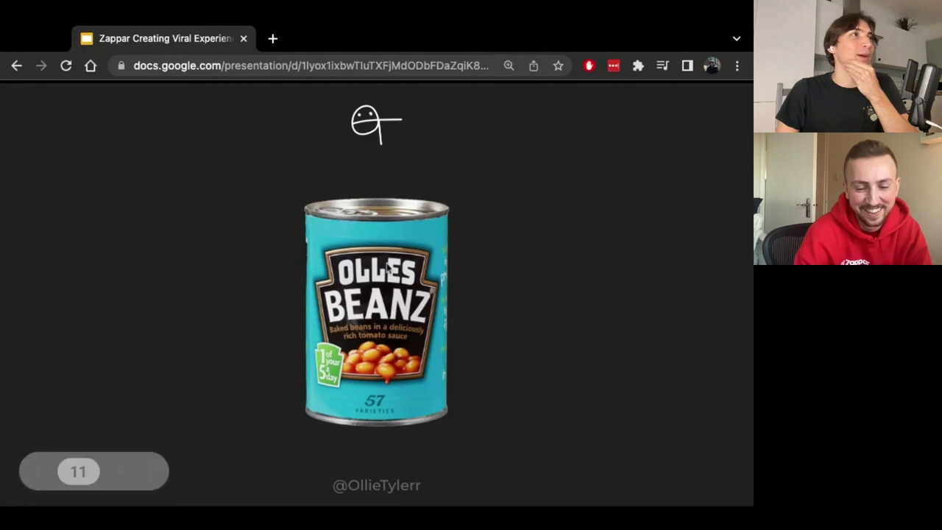
Move to the final Thanks for Listening slide with the LinkedIn QR code for Q&A
click(427, 290)
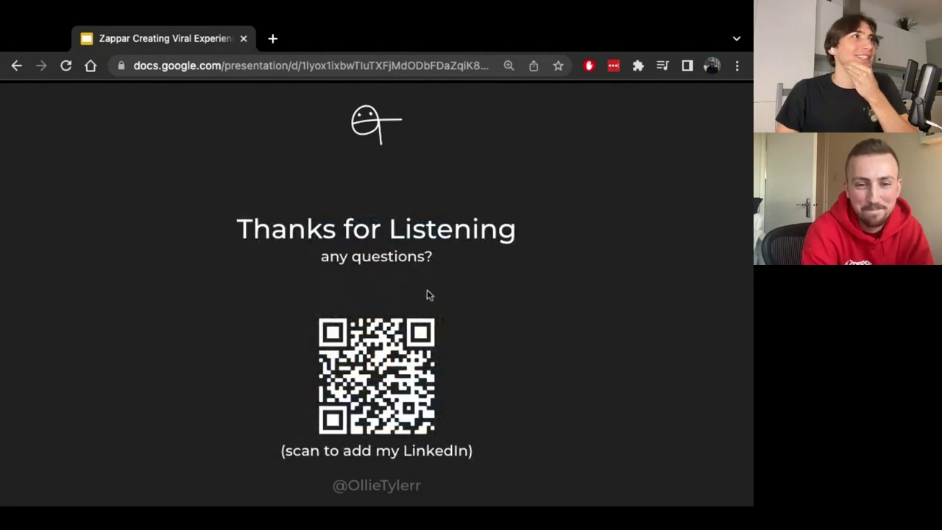